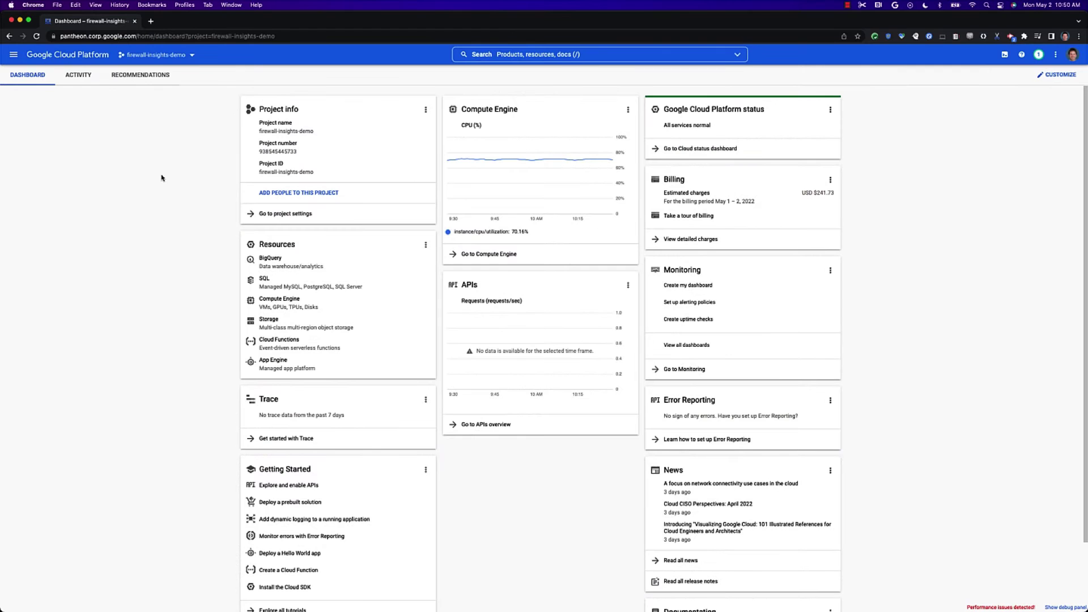
Navigate to Network Intelligence Firewall Insights and glance at the network filter choices
{"action": "left_click", "coordinate": [12, 55]}
{"action": "mouse_move", "coordinate": [56, 160]}
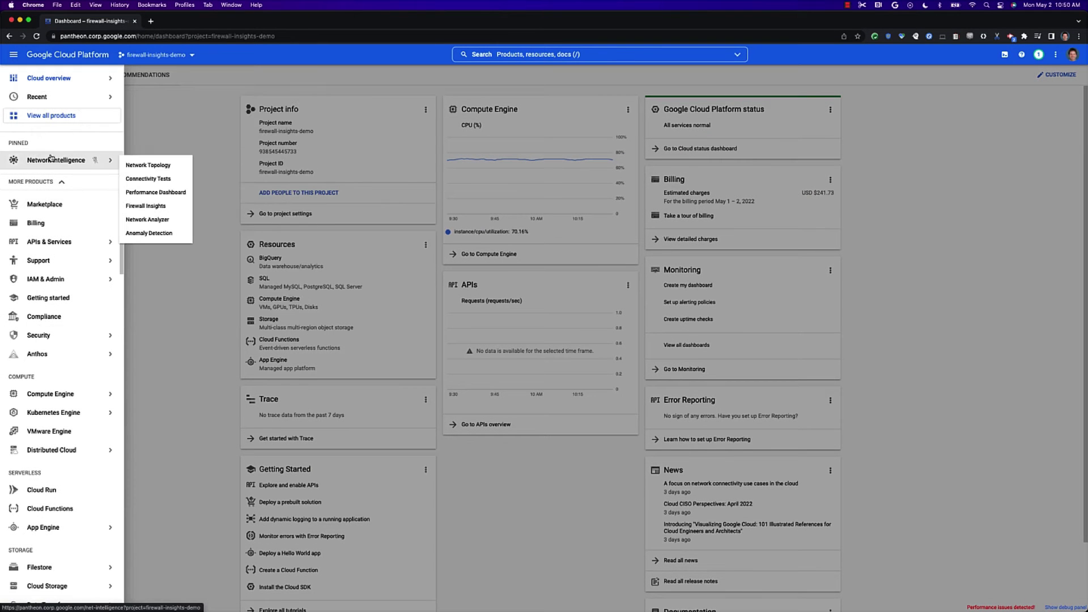
{"action": "left_click", "coordinate": [50, 162]}
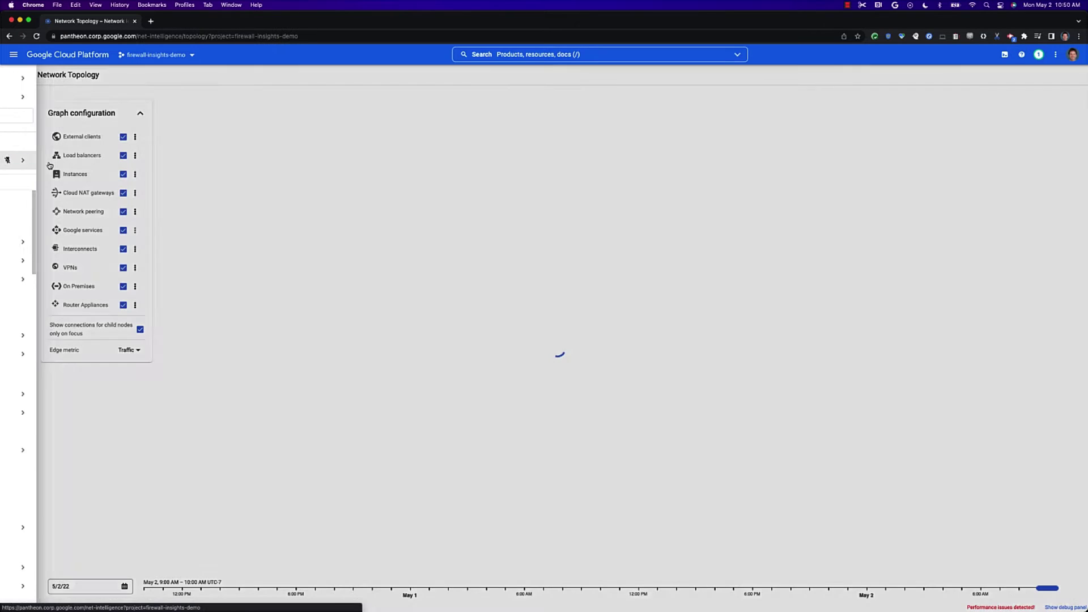
{"action": "mouse_move", "coordinate": [13, 148]}
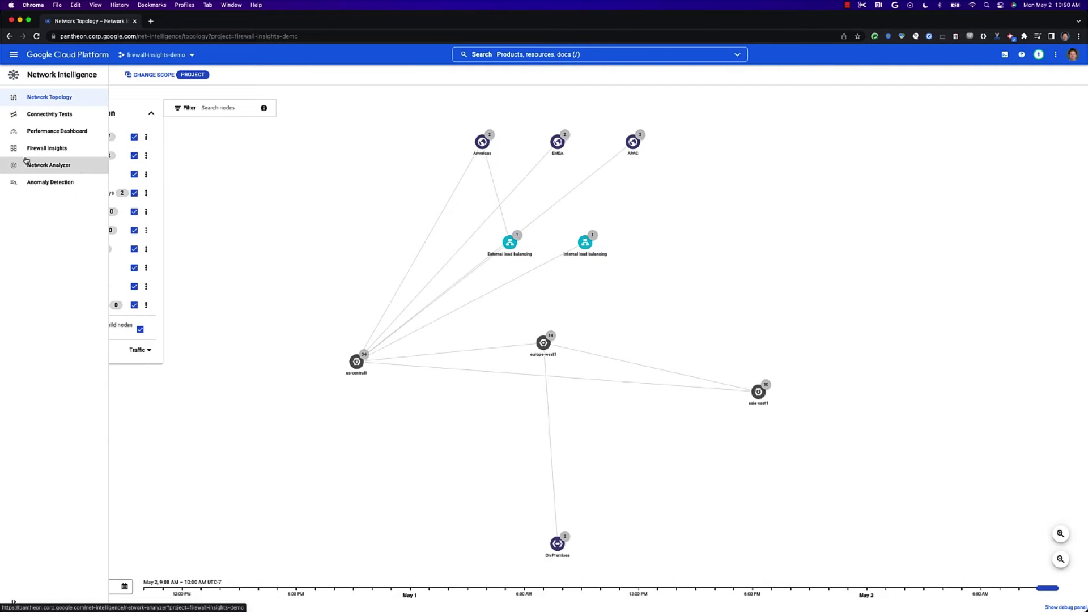
{"action": "left_click", "coordinate": [43, 147]}
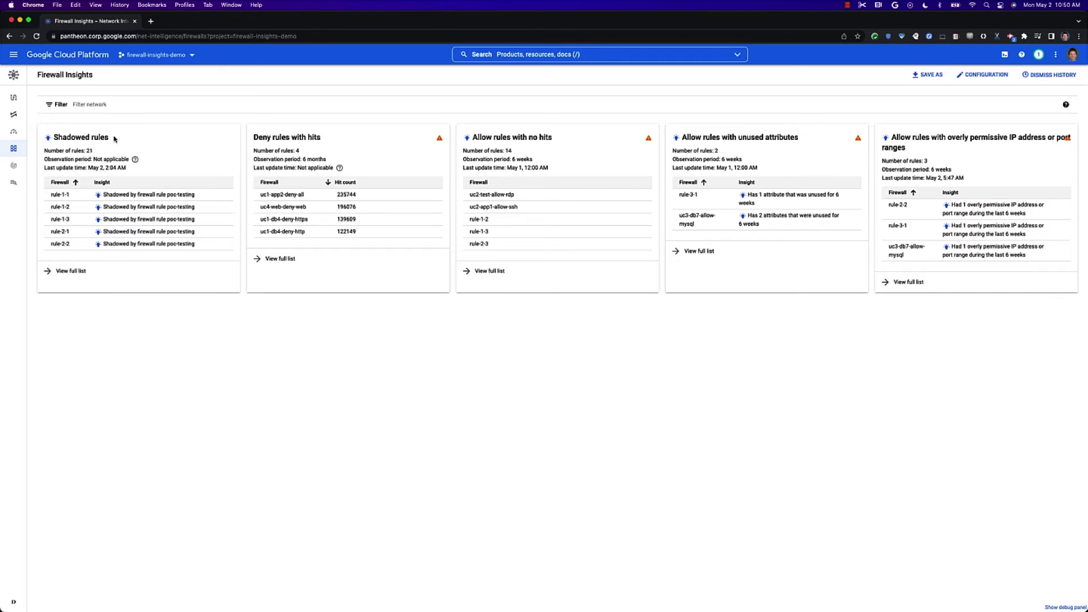
{"action": "left_click", "coordinate": [85, 105]}
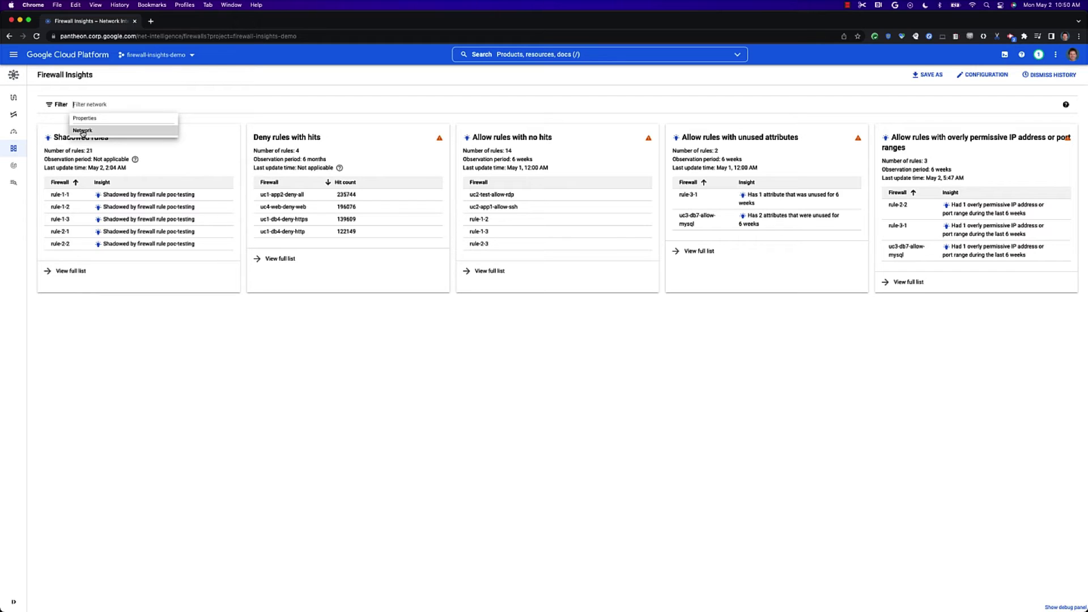
{"action": "left_click", "coordinate": [206, 124]}
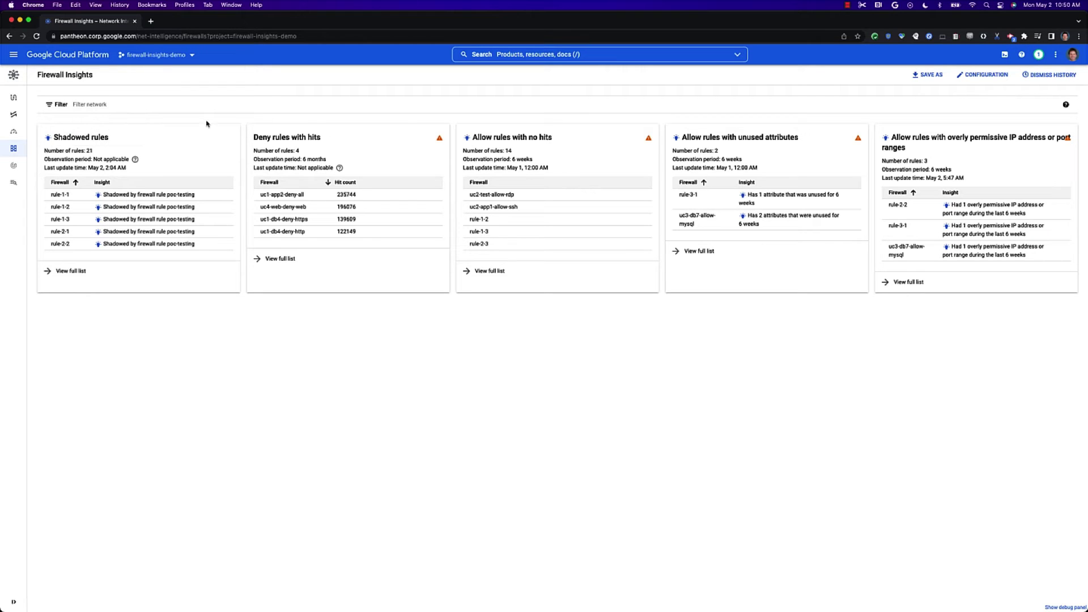
Review the insight configuration's Enablement settings and leave them unchanged
{"action": "left_click", "coordinate": [973, 74]}
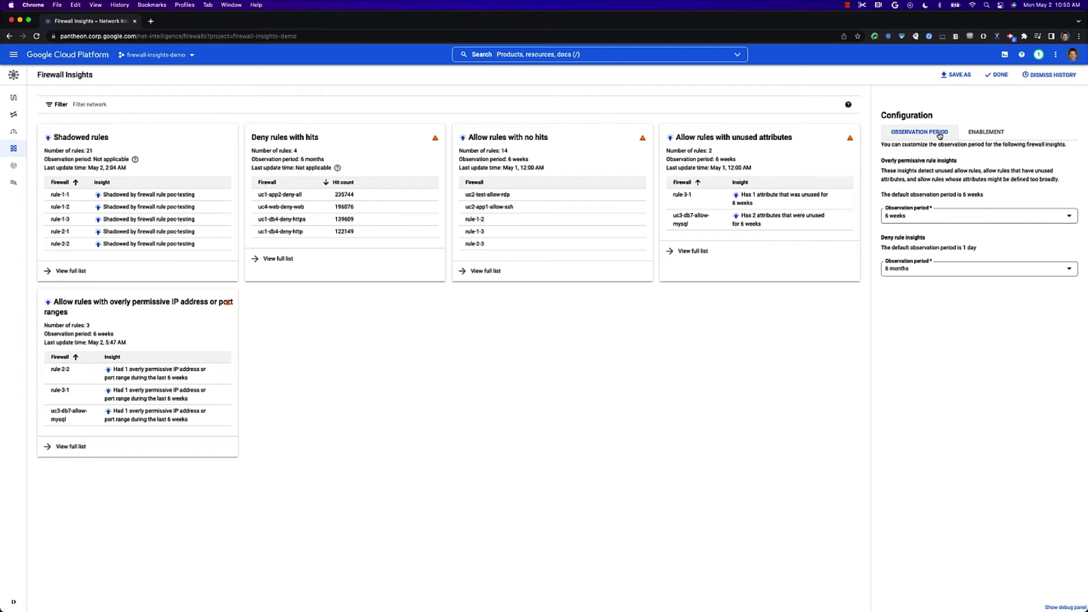
{"action": "left_click", "coordinate": [988, 133]}
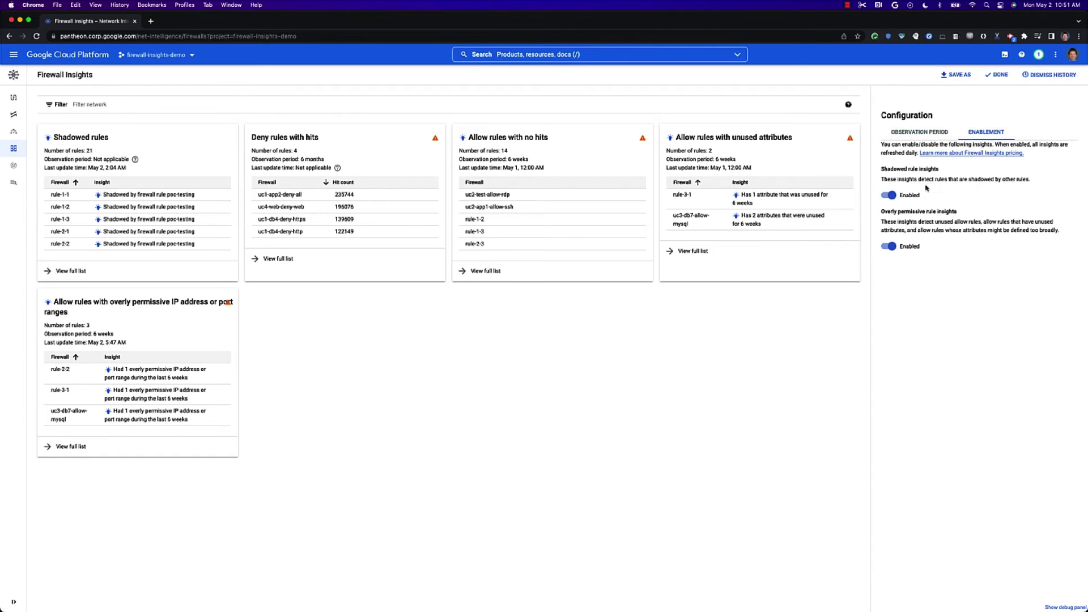
{"action": "left_click", "coordinate": [996, 75]}
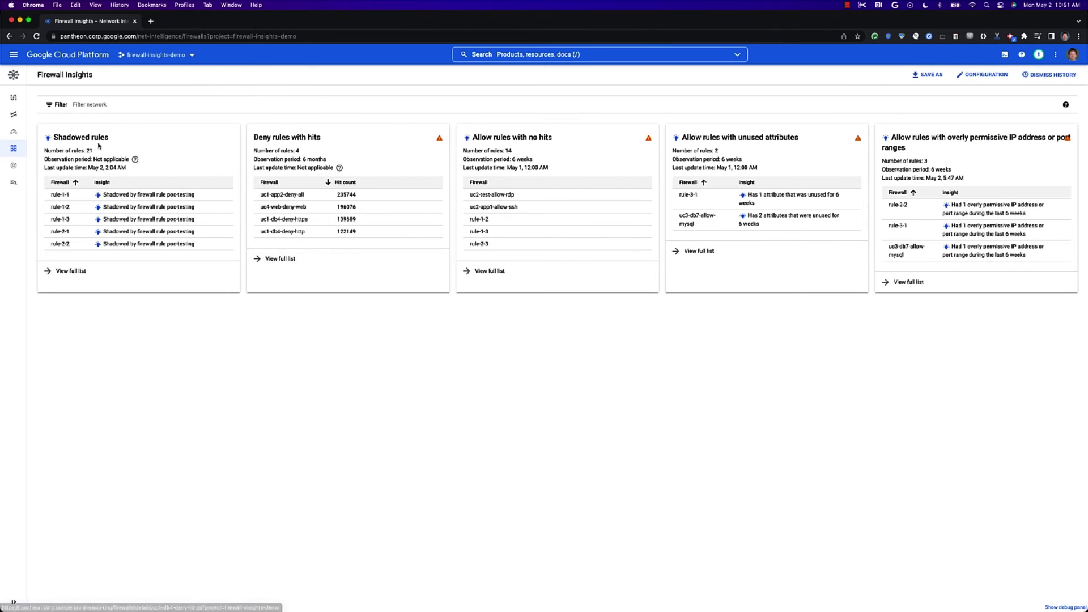
{"action": "left_click_drag", "start_coordinate": [112, 137], "coordinate": [53, 137]}
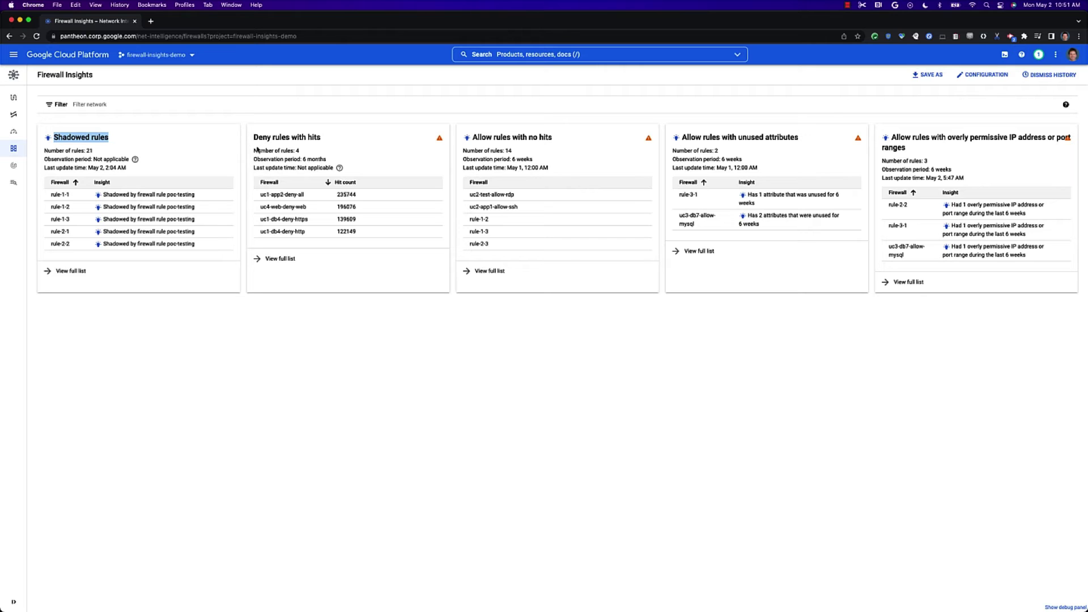
{"action": "left_click_drag", "start_coordinate": [322, 136], "coordinate": [253, 136]}
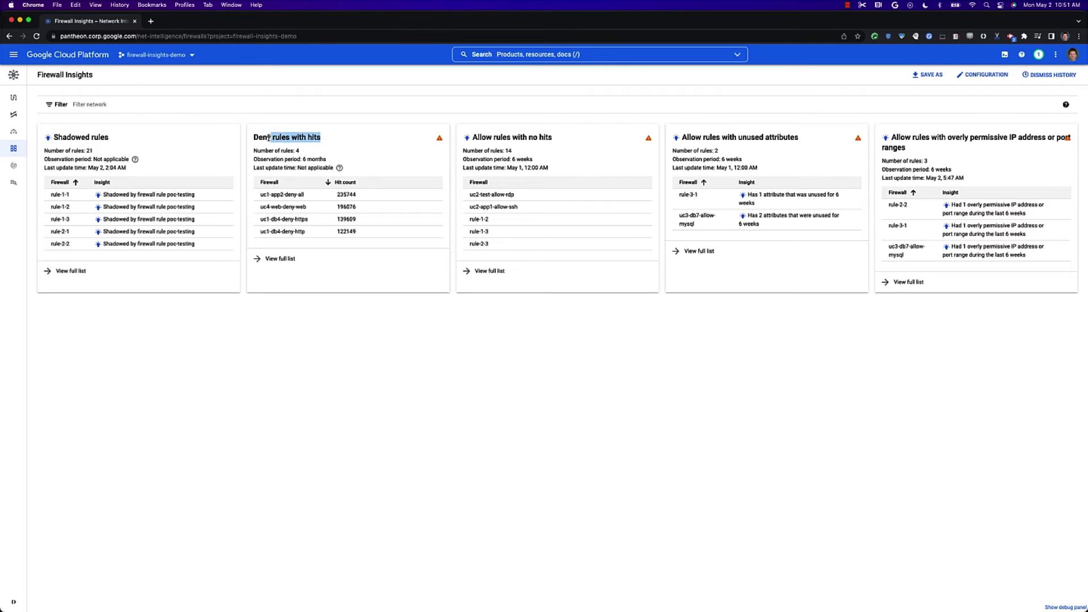
{"action": "left_click_drag", "start_coordinate": [553, 138], "coordinate": [472, 137]}
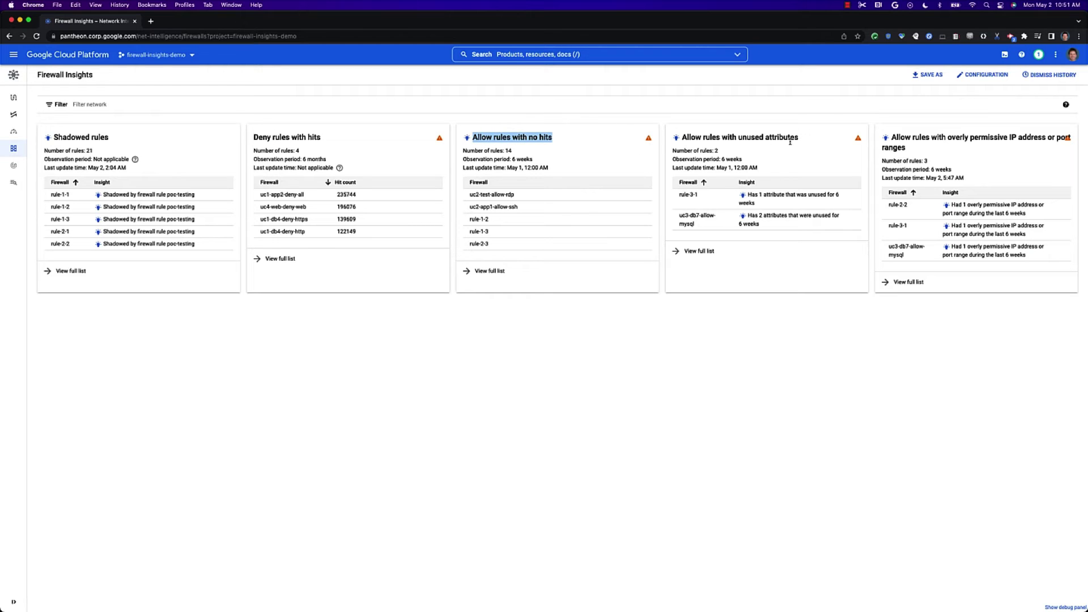
{"action": "left_click_drag", "start_coordinate": [801, 137], "coordinate": [682, 137]}
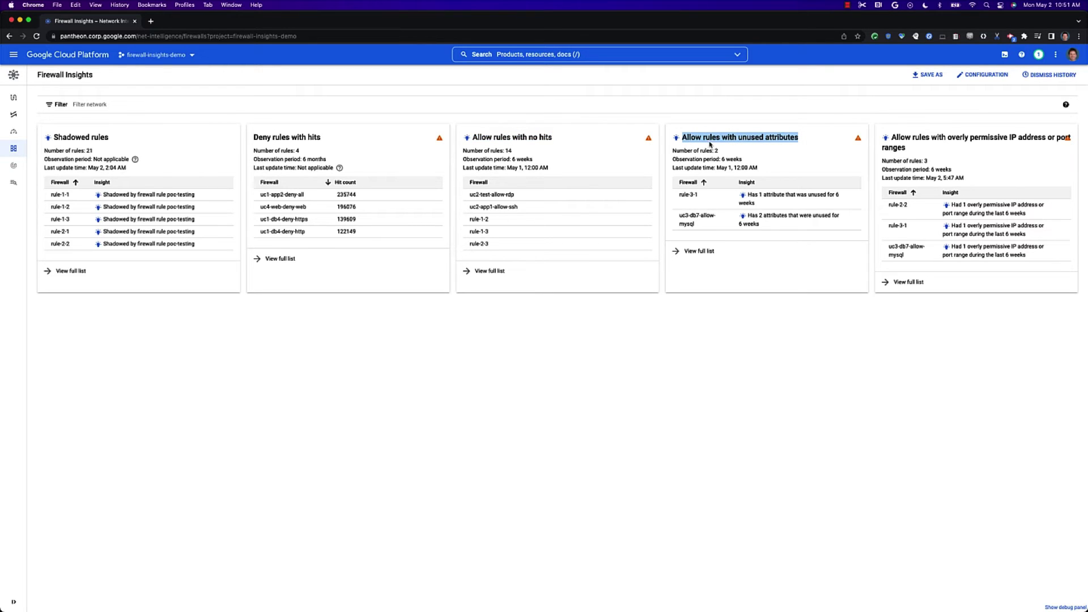
{"action": "left_click_drag", "start_coordinate": [906, 147], "coordinate": [891, 138]}
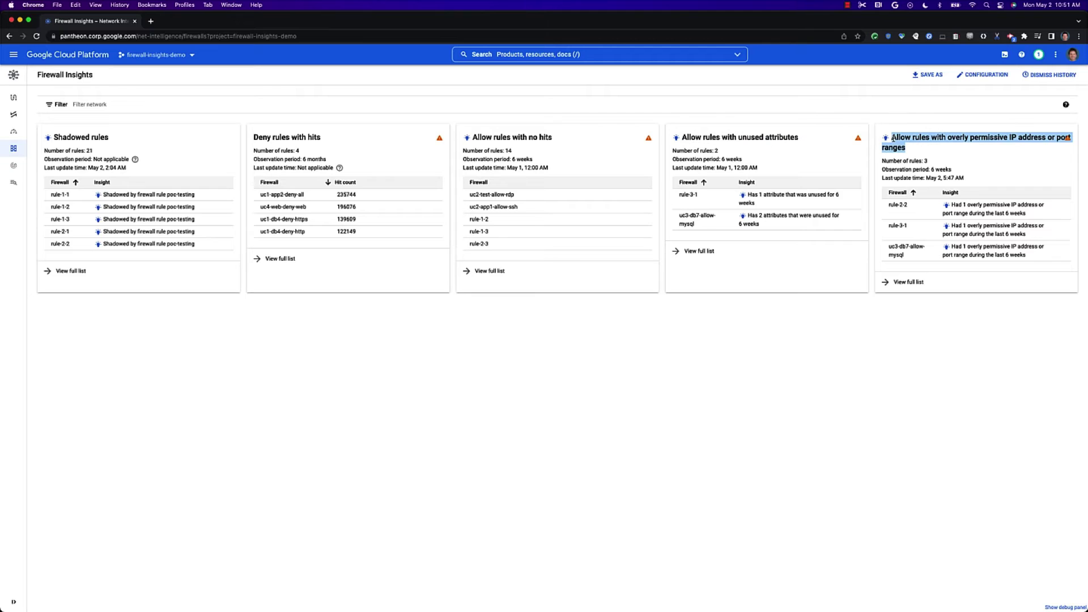
{"action": "left_click", "coordinate": [920, 153]}
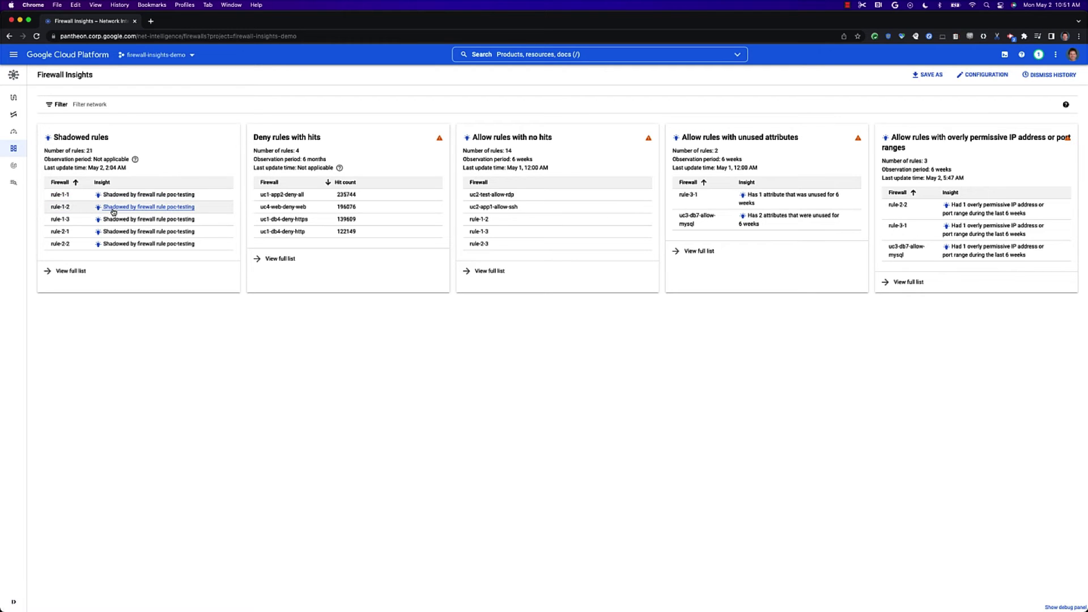
{"action": "left_click", "coordinate": [70, 271]}
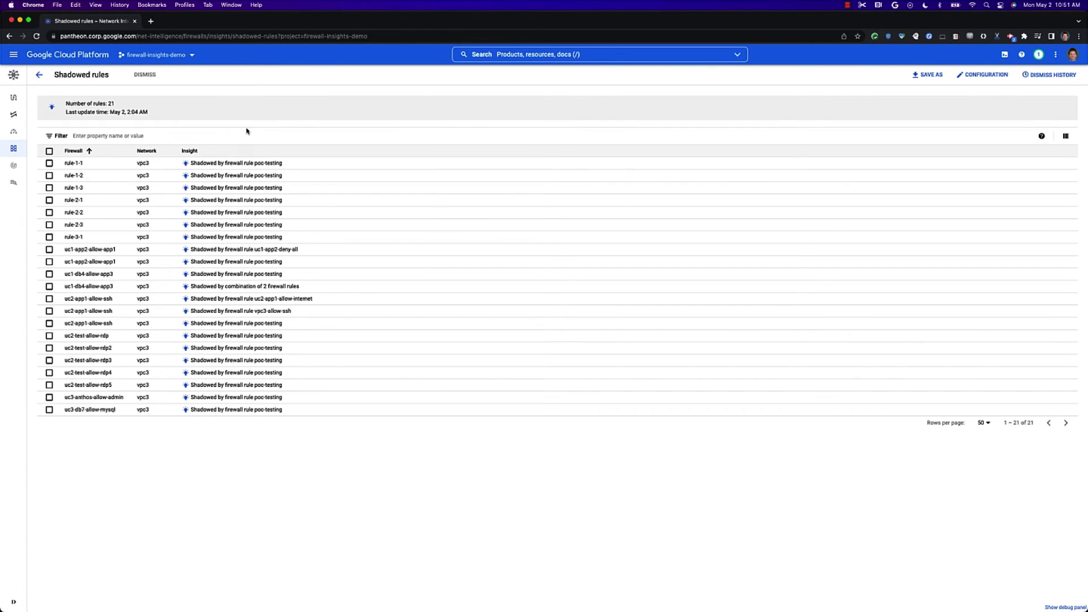
{"action": "left_click", "coordinate": [239, 165]}
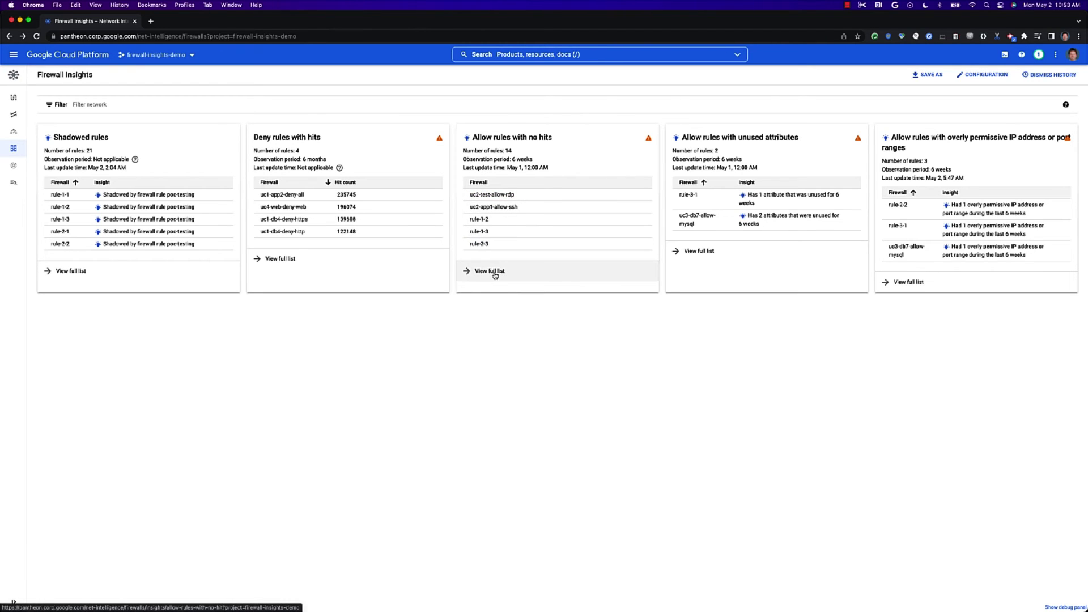
{"action": "left_click", "coordinate": [501, 272]}
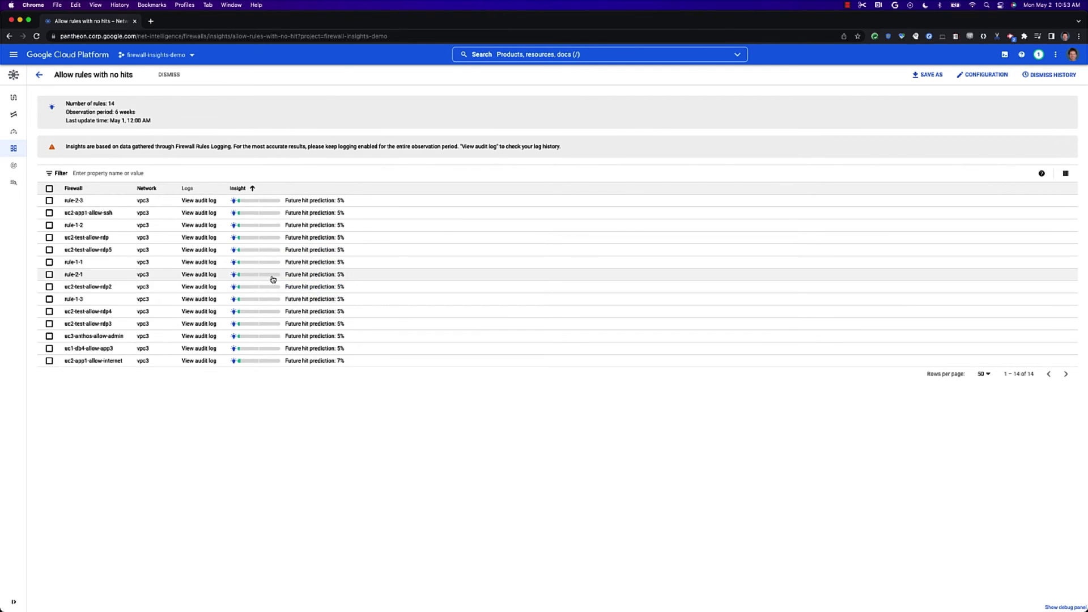
{"action": "left_click", "coordinate": [38, 75]}
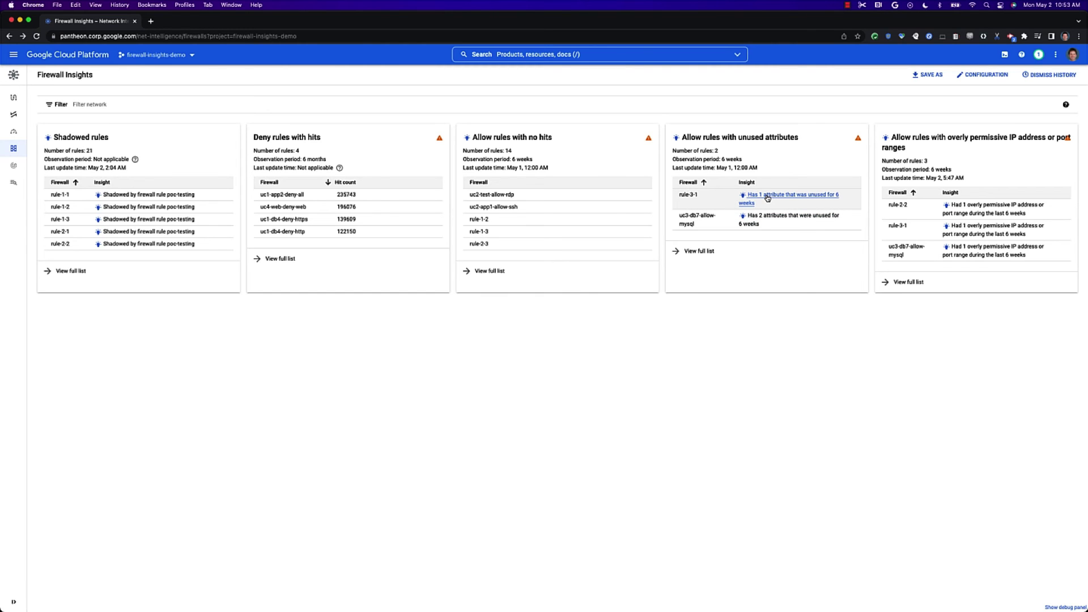
Review rule-3-1's unused port range insight with its 8% prediction, then dismiss it
{"action": "left_click", "coordinate": [766, 197]}
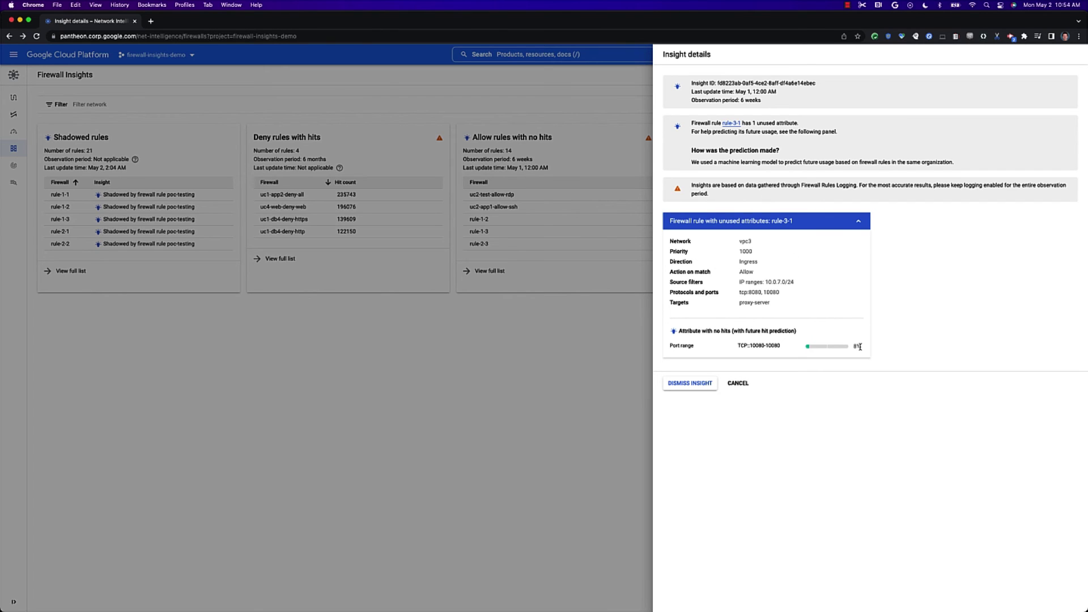
{"action": "left_click_drag", "start_coordinate": [859, 346], "coordinate": [701, 351]}
{"action": "left_click_drag", "start_coordinate": [701, 351], "coordinate": [669, 350]}
{"action": "left_click", "coordinate": [705, 351]}
{"action": "left_click", "coordinate": [738, 384]}
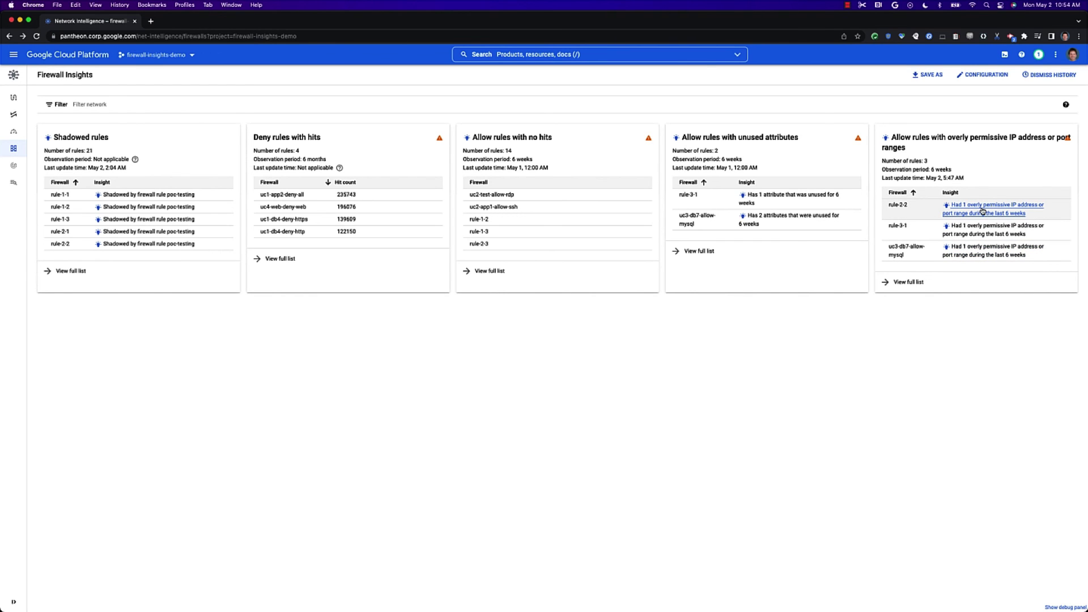
Bring up rule-2-2's overly permissive range insight (10.0.5.0/24, 10.0.5.0/29 recommended)
{"action": "left_click", "coordinate": [983, 211]}
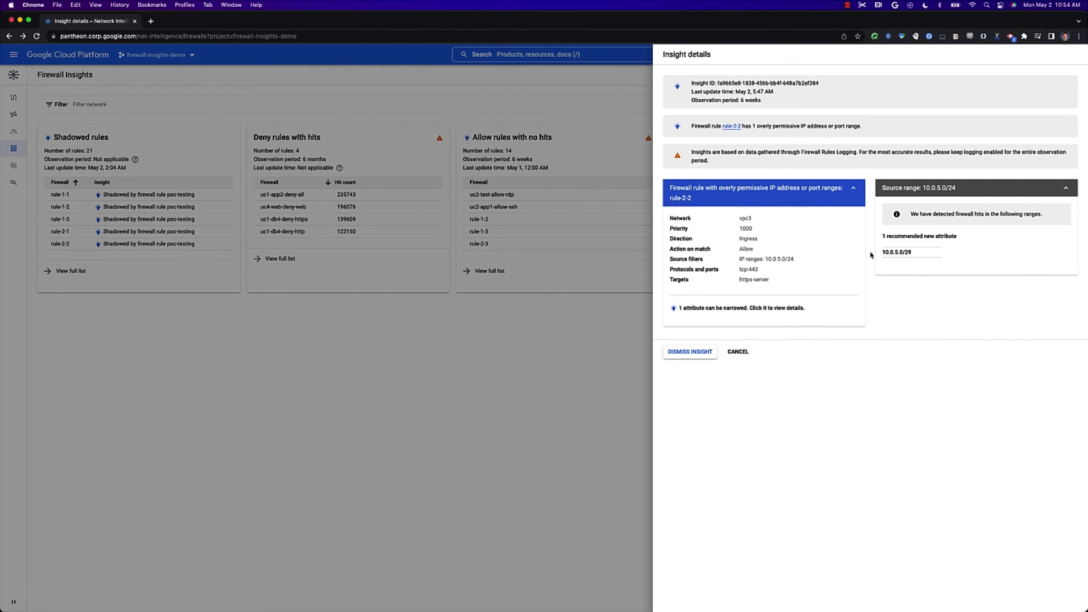
{"action": "left_click_drag", "start_coordinate": [912, 252], "coordinate": [882, 253]}
{"action": "left_click", "coordinate": [808, 330]}
{"action": "left_click_drag", "start_coordinate": [913, 253], "coordinate": [890, 254]}
{"action": "left_click", "coordinate": [871, 258]}
{"action": "left_click_drag", "start_coordinate": [796, 265], "coordinate": [774, 260]}
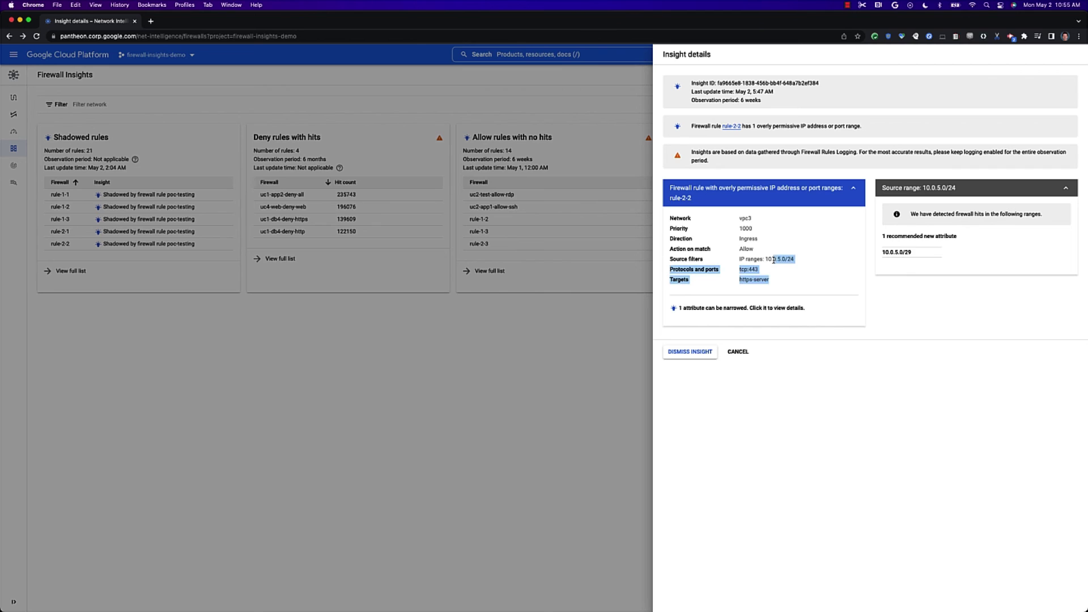
{"action": "left_click", "coordinate": [774, 260]}
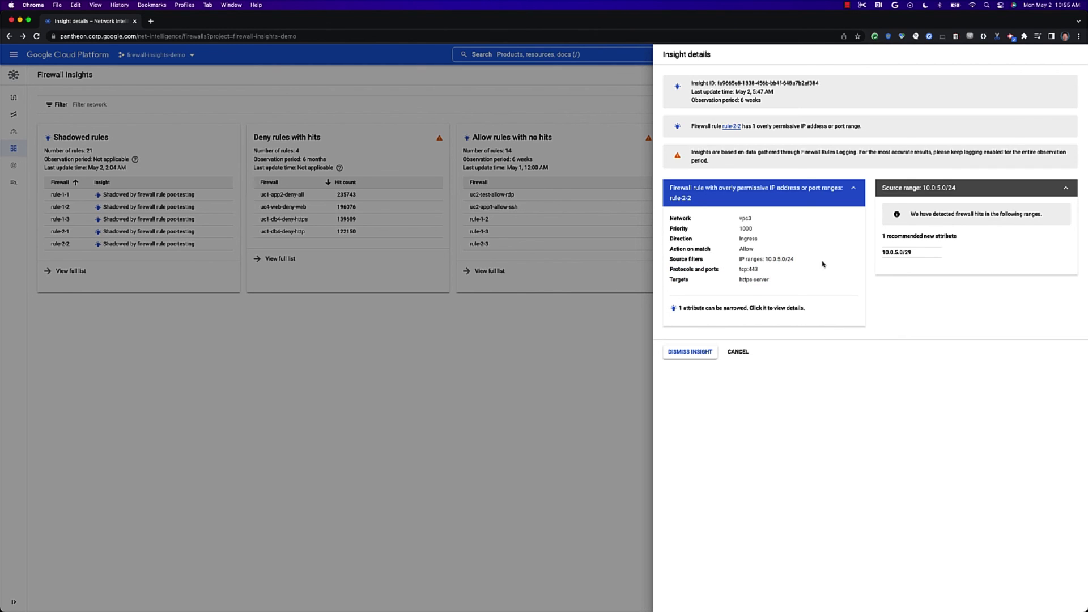
{"action": "left_click_drag", "start_coordinate": [916, 254], "coordinate": [881, 253]}
{"action": "left_click", "coordinate": [914, 283]}
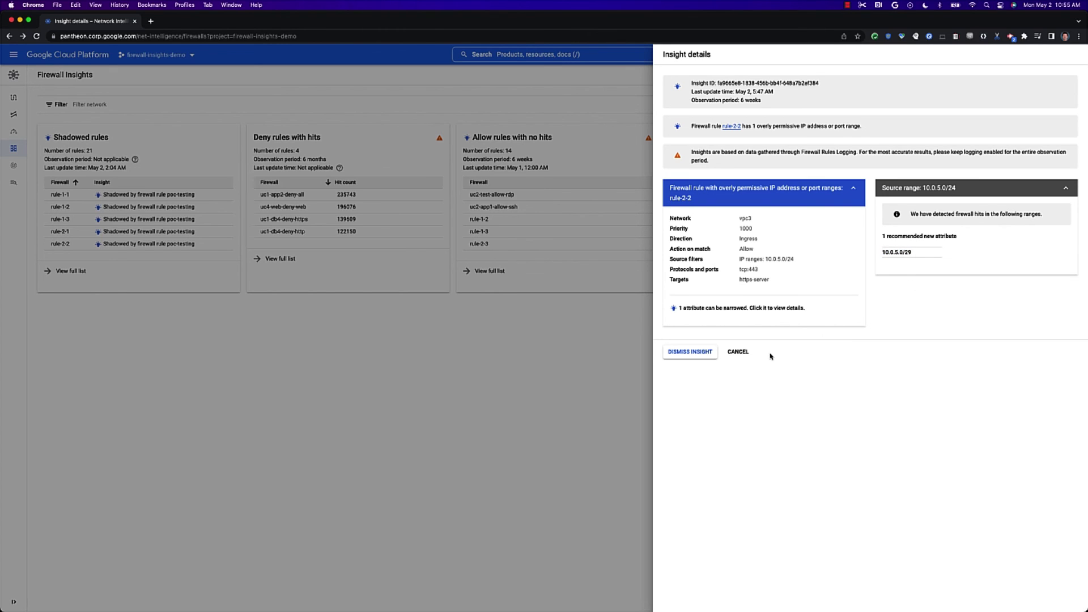